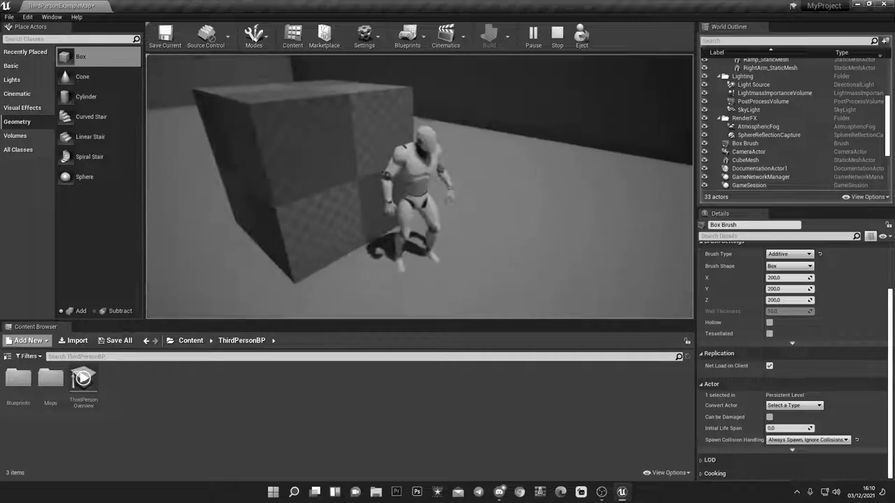
Play-test the character by running up to the box and jumping beside it.
{"action": "key", "text": "w"}
{"action": "key", "text": "space"}
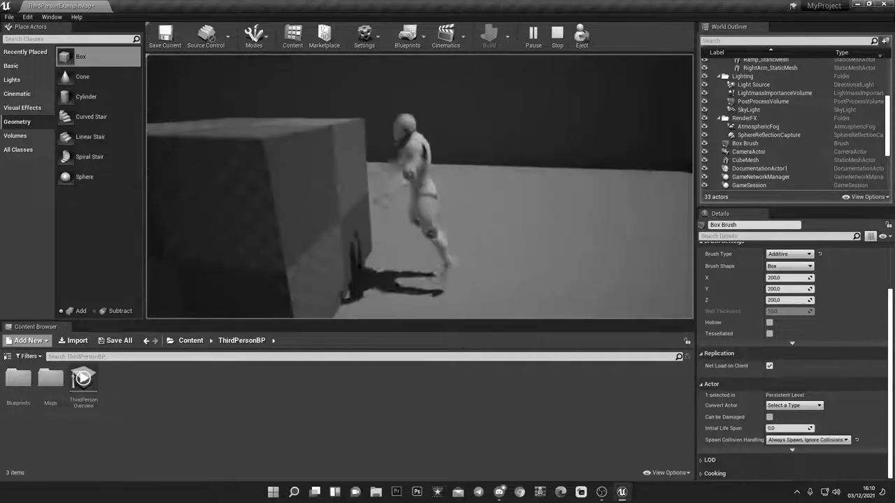
{"action": "key", "text": "space"}
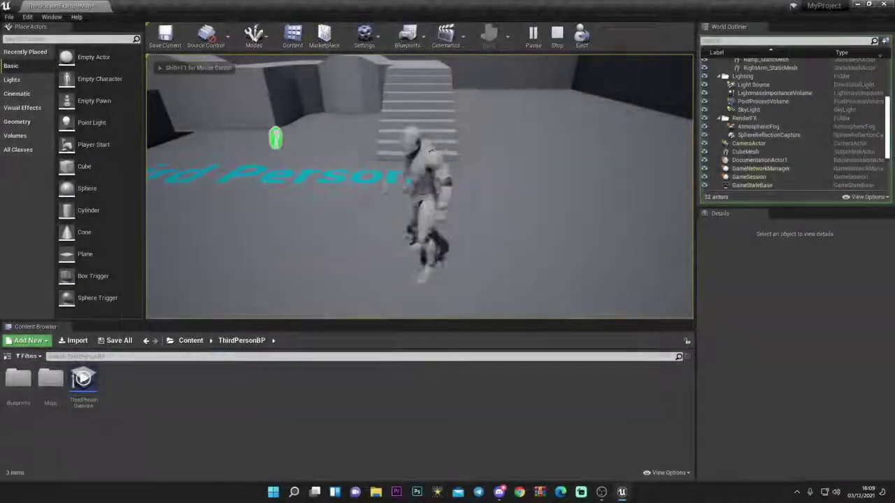
Play-test the character's walking in several directions around its starting point in front of the stairs, and end the session.
{"action": "key", "text": "w"}
{"action": "key", "text": "a"}
{"action": "key", "text": "s"}
{"action": "key", "text": "w"}
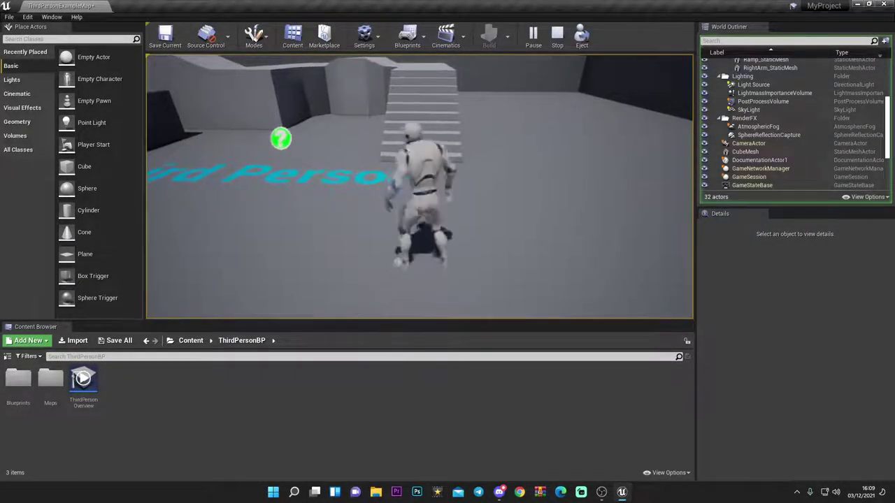
{"action": "key", "text": "w"}
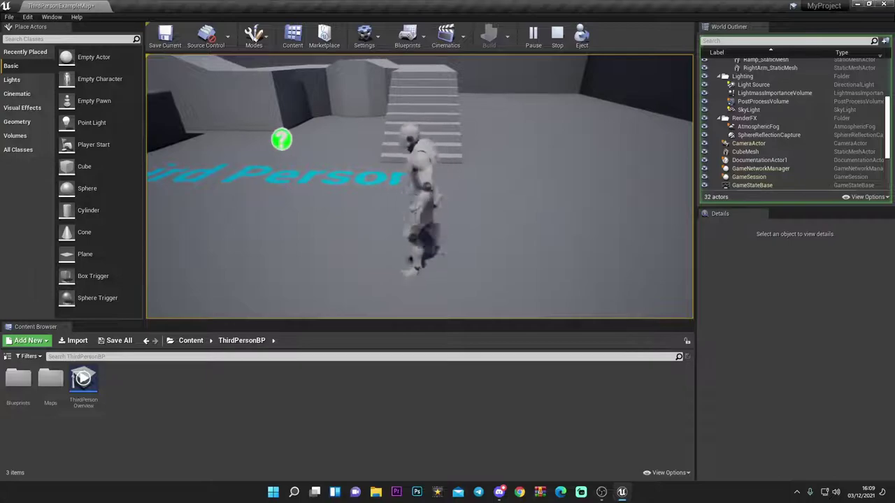
{"action": "key", "text": "d"}
{"action": "key", "text": "w"}
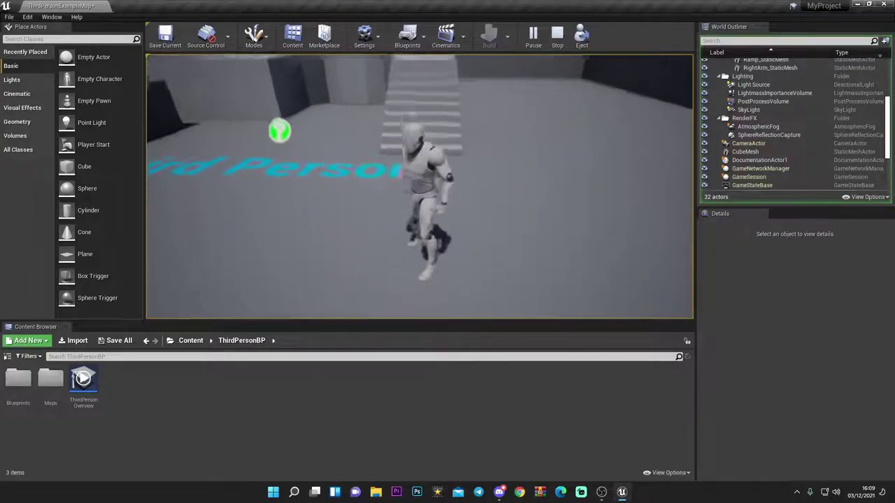
{"action": "key", "text": "w"}
{"action": "key", "text": "w"}
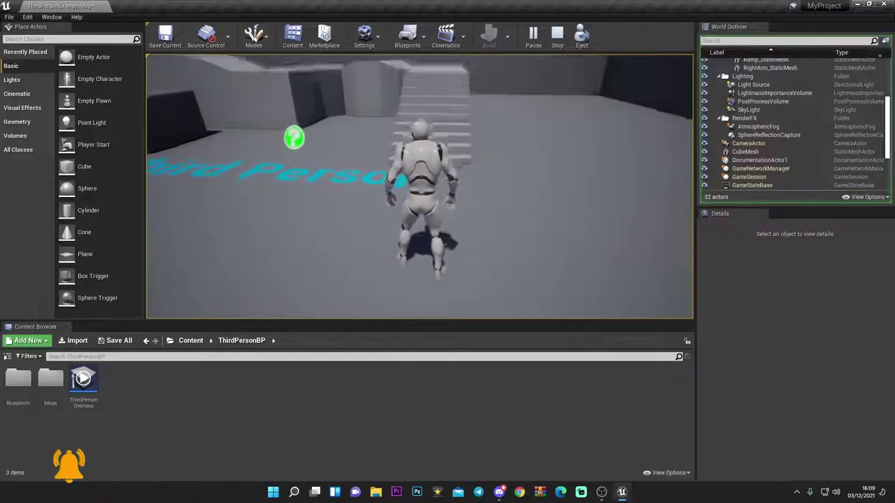
{"action": "key", "text": "Escape"}
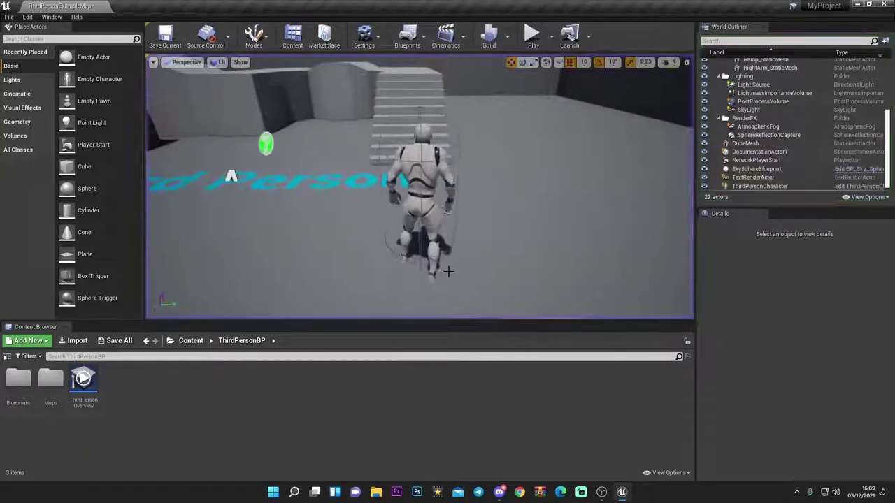
Set ThirdPersonCharacter's Max Acceleration to 30,776731 in the general Character Movement settings.
{"action": "left_click", "coordinate": [421, 205]}
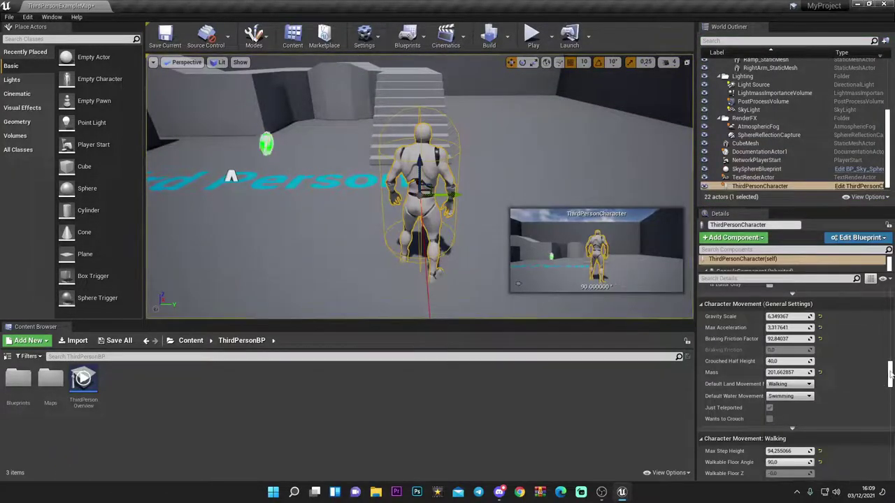
{"action": "scroll", "coordinate": [891, 374], "scroll_direction": "up", "scroll_amount": 1}
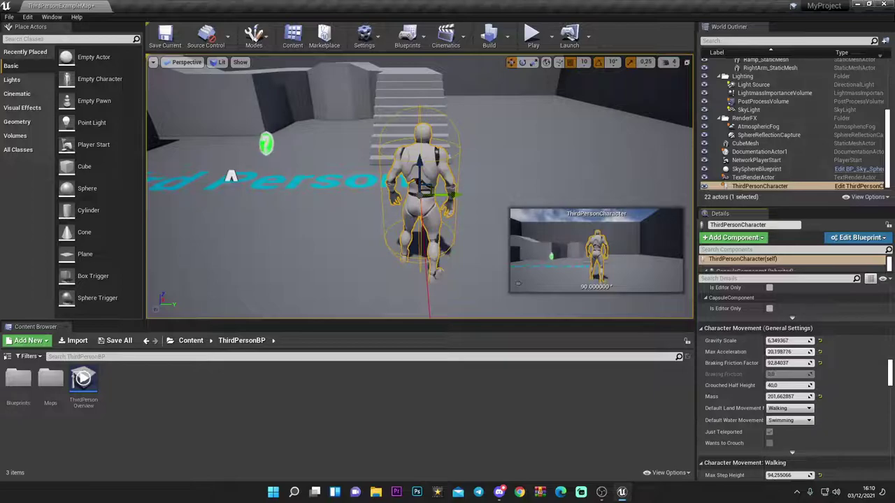
Play-test the character's walking and jumping across the arena with the changed acceleration, and end the session.
{"action": "left_click", "coordinate": [533, 33]}
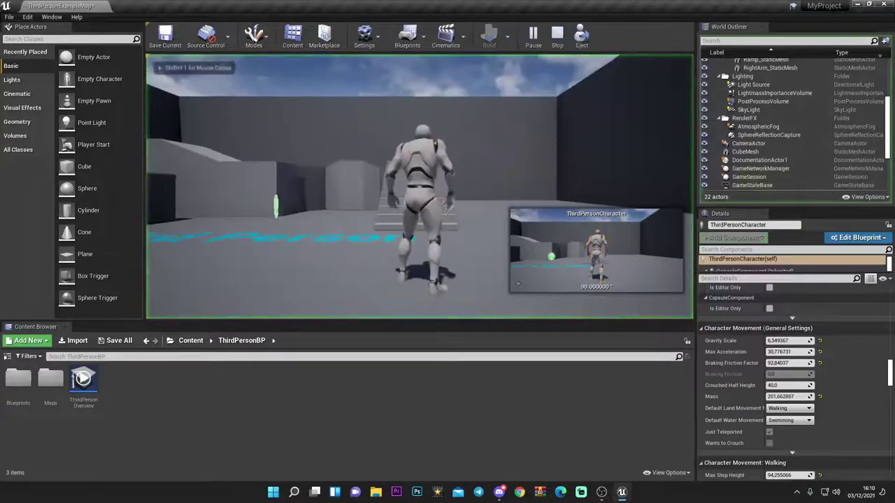
{"action": "key", "text": "w"}
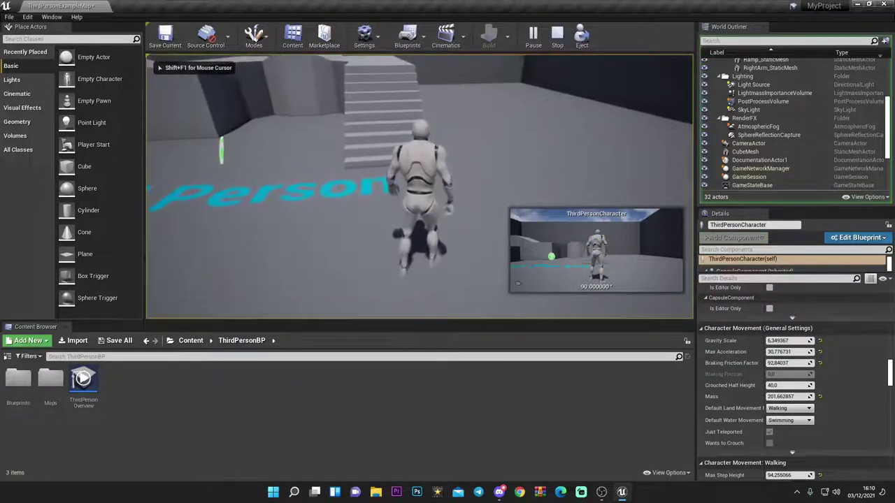
{"action": "key", "text": "a"}
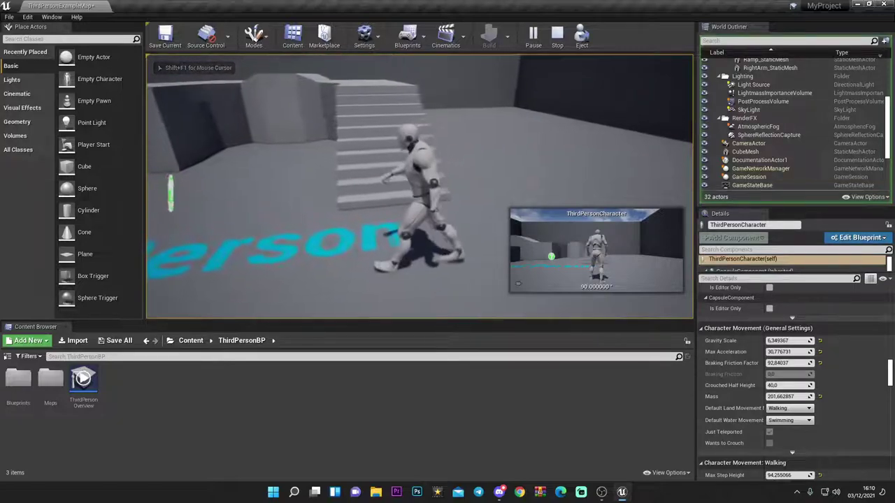
{"action": "key", "text": "a"}
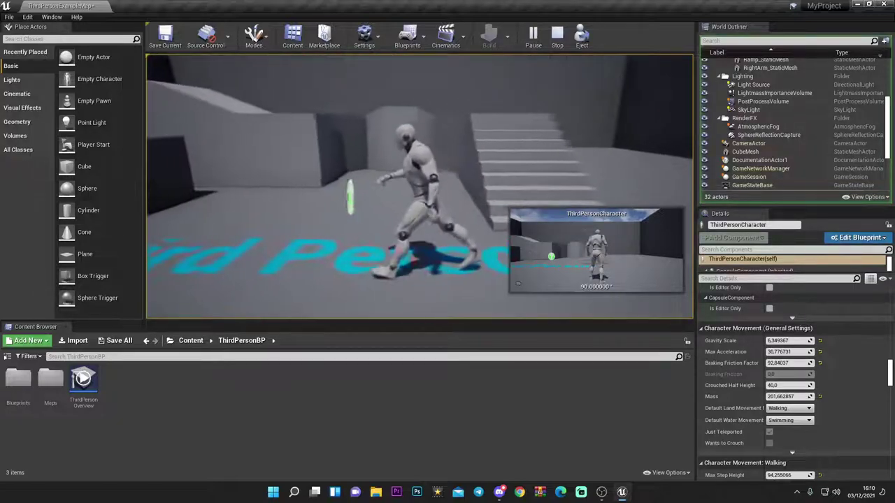
{"action": "key", "text": "s"}
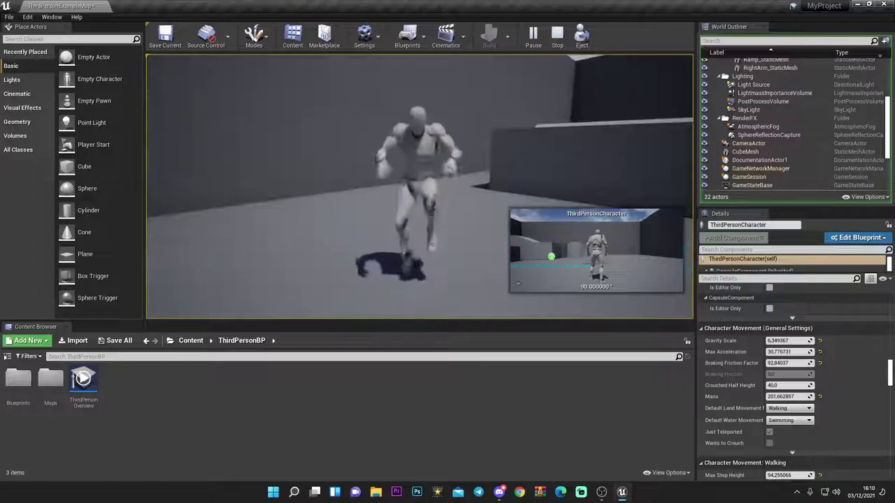
{"action": "key", "text": "space"}
{"action": "key", "text": "space"}
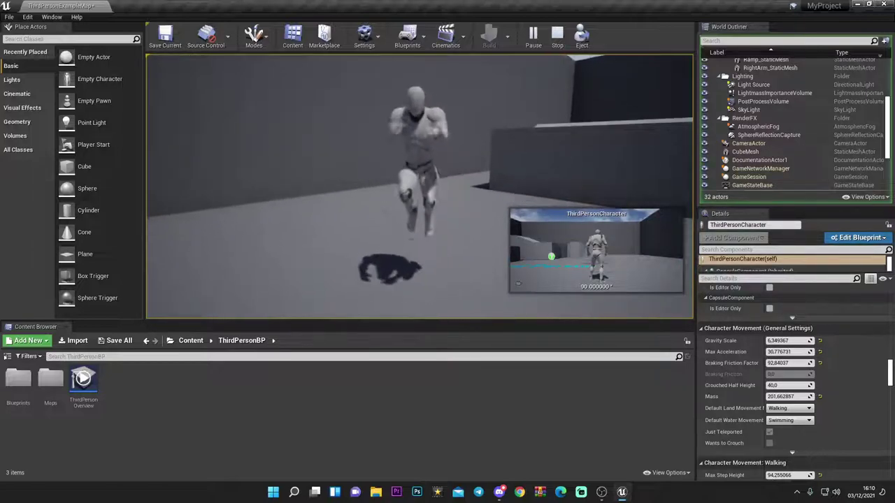
{"action": "key", "text": "w"}
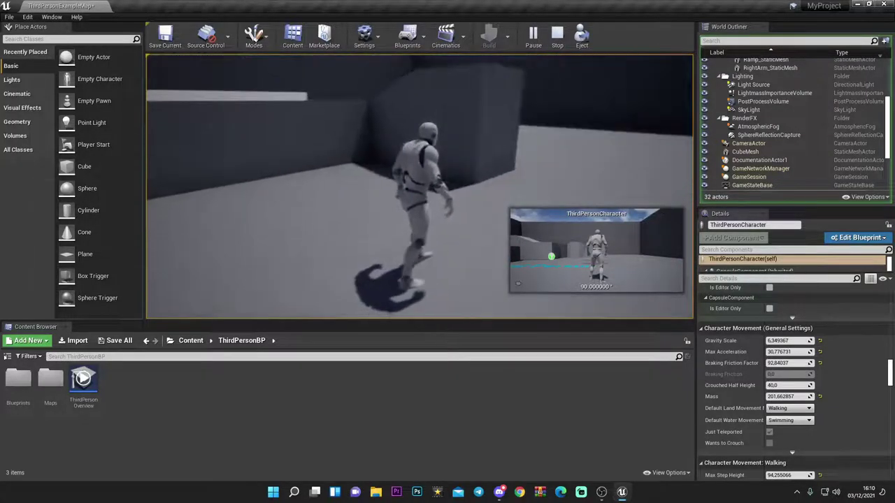
{"action": "key", "text": "Escape"}
Place an additive Box geometry brush on the open floor between the stairs and the character.
{"action": "left_click", "coordinate": [520, 181]}
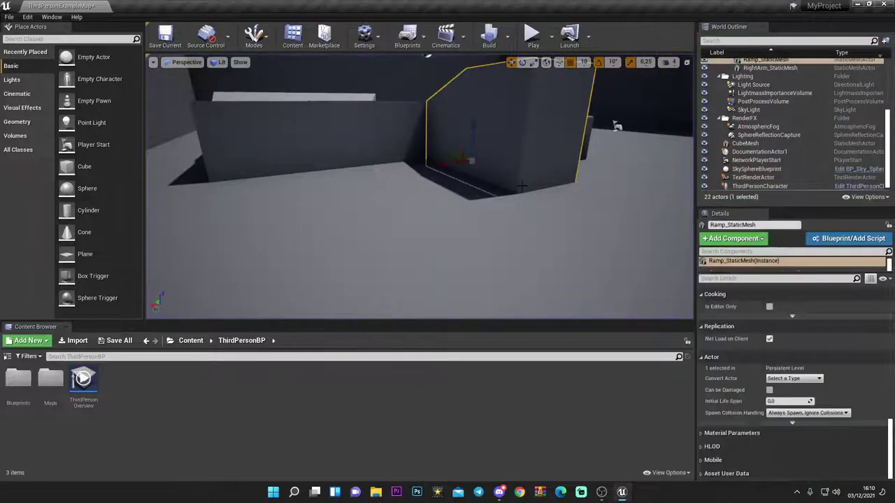
{"action": "scroll", "coordinate": [522, 207], "scroll_direction": "down", "scroll_amount": 5}
{"action": "scroll", "coordinate": [522, 207], "scroll_direction": "down", "scroll_amount": 4}
{"action": "scroll", "coordinate": [537, 171], "scroll_direction": "up", "scroll_amount": 4}
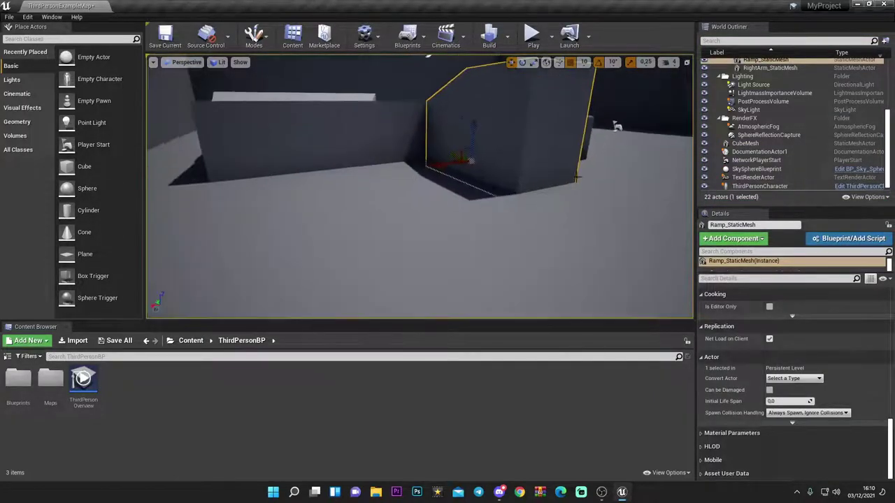
{"action": "right_click_drag", "start_coordinate": [589, 168], "coordinate": [657, 174]}
{"action": "key", "text": "w"}
{"action": "right_click_drag", "start_coordinate": [350, 116], "coordinate": [375, 104]}
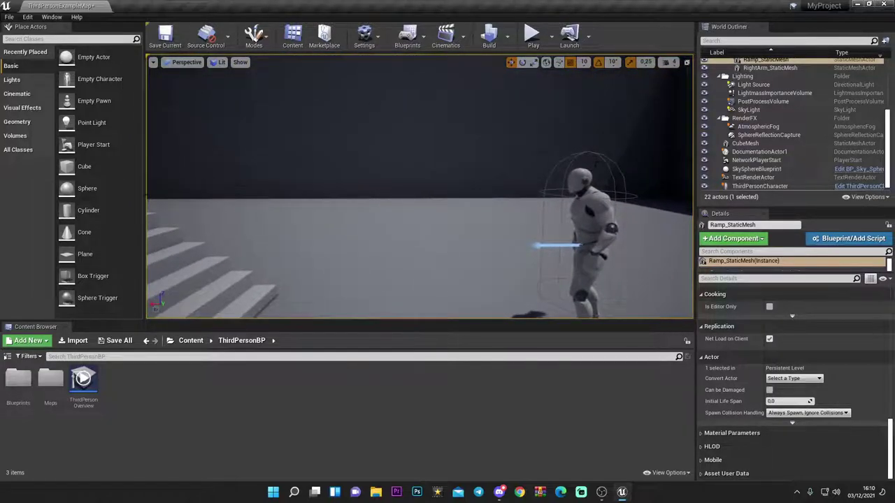
{"action": "left_click", "coordinate": [17, 122]}
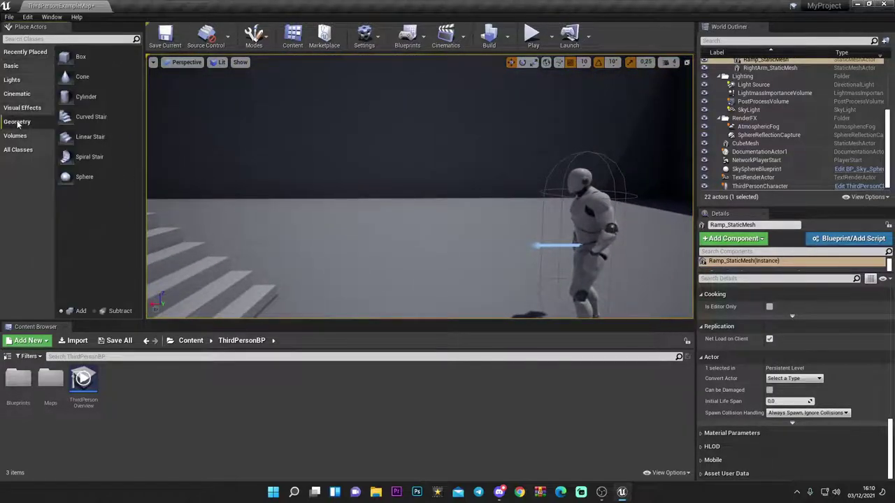
{"action": "mouse_move", "coordinate": [81, 56]}
{"action": "left_mouse_down"}
{"action": "mouse_move", "coordinate": [267, 158]}
{"action": "mouse_move", "coordinate": [379, 255]}
{"action": "mouse_move", "coordinate": [393, 242]}
{"action": "left_mouse_up"}
Play-test the level by walking the character up to the placed box and trying to jump onto it.
{"action": "left_click", "coordinate": [533, 34]}
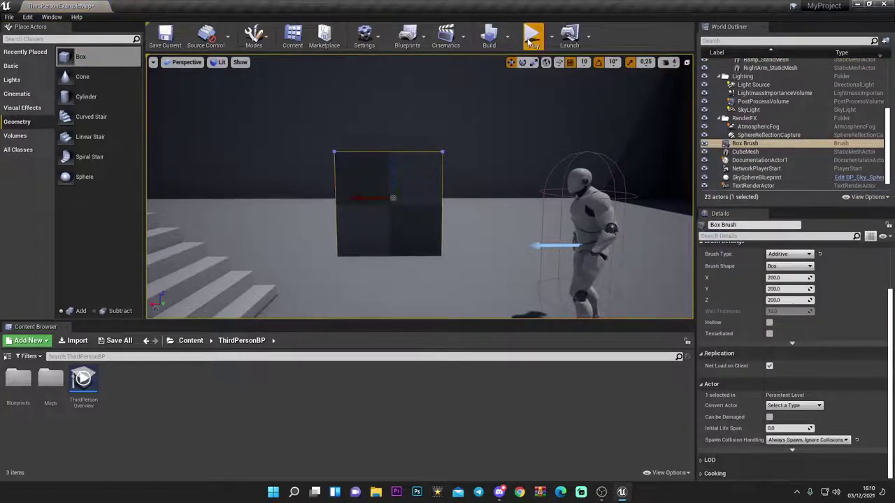
{"action": "key", "text": "w"}
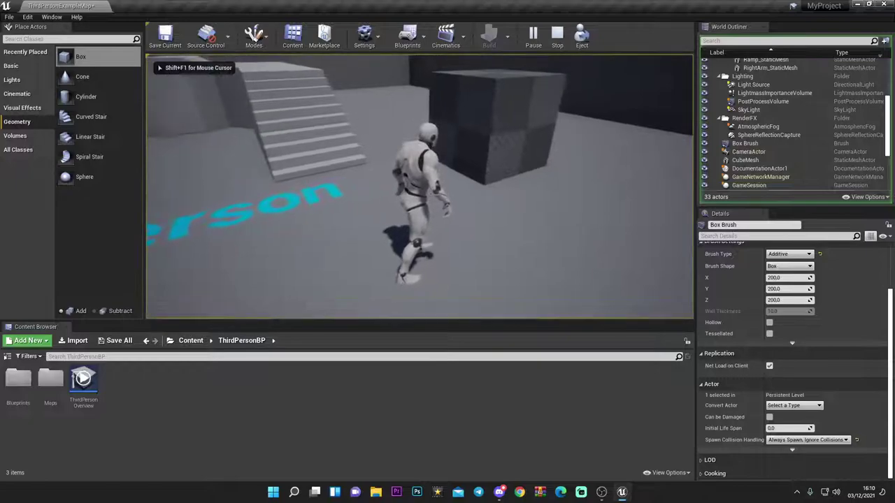
{"action": "key", "text": "w"}
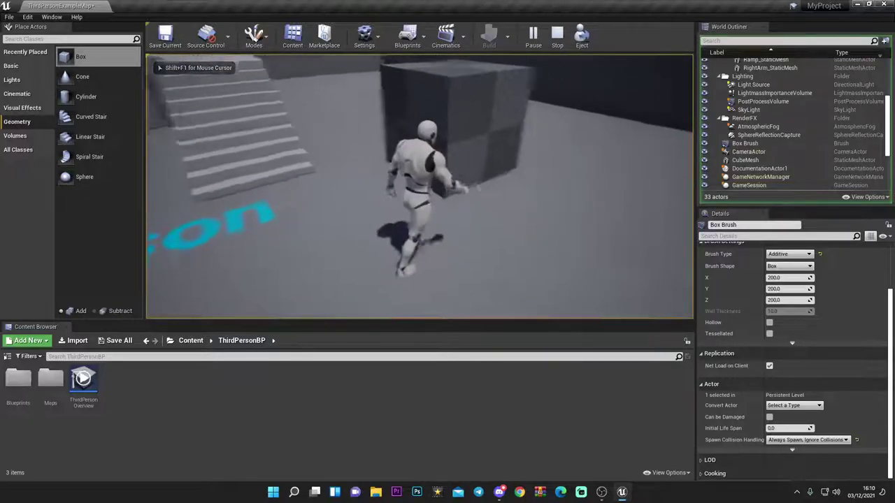
{"action": "key", "text": "w"}
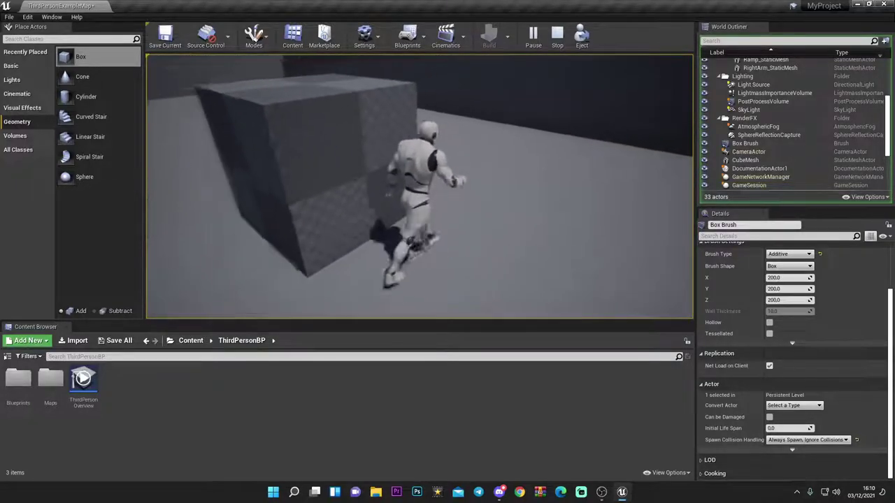
{"action": "key", "text": "s"}
{"action": "key", "text": "w"}
{"action": "key", "text": "space"}
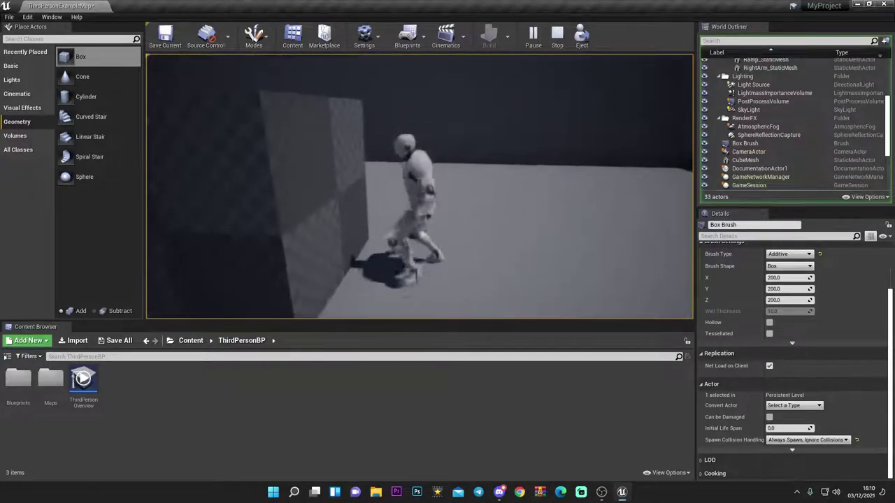
{"action": "key", "text": "space"}
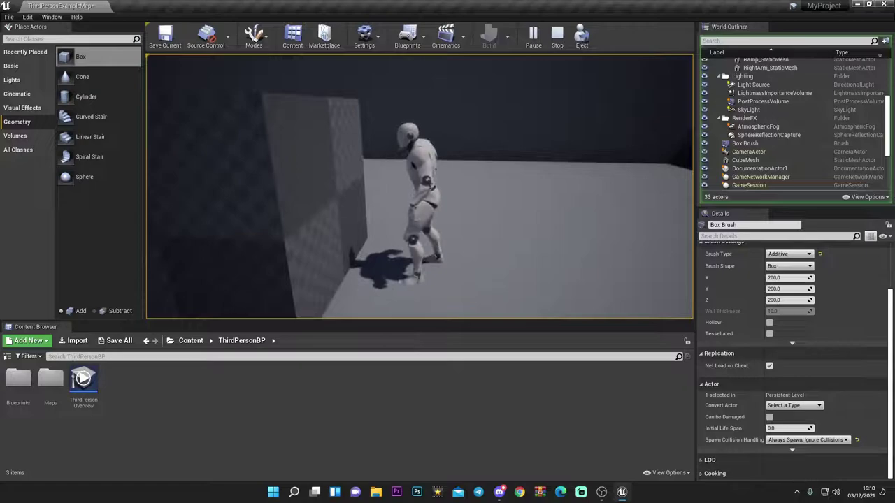
{"action": "key", "text": "Escape"}
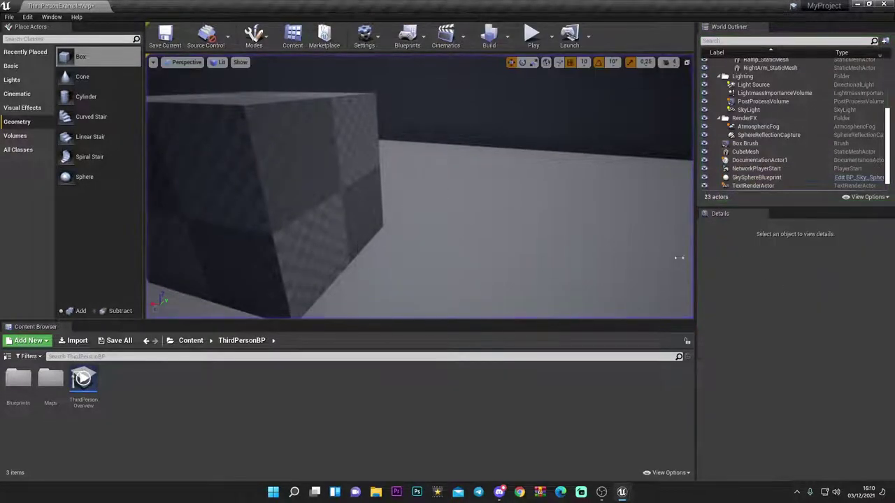
Set ThirdPersonCharacter's Gravity Scale to 263,354675 in the general Character Movement settings.
{"action": "left_click", "coordinate": [558, 231]}
{"action": "scroll", "coordinate": [557, 231], "scroll_direction": "down", "scroll_amount": 6}
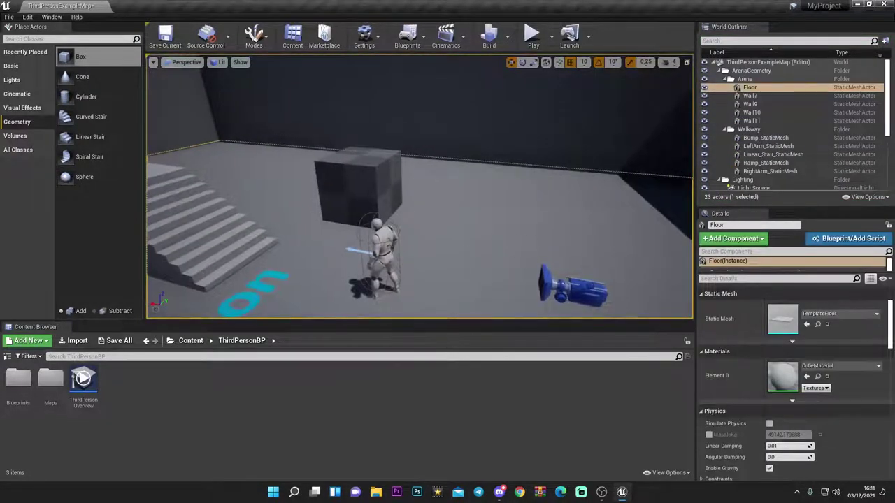
{"action": "left_click", "coordinate": [384, 253]}
{"action": "left_click_drag", "start_coordinate": [891, 310], "coordinate": [878, 383]}
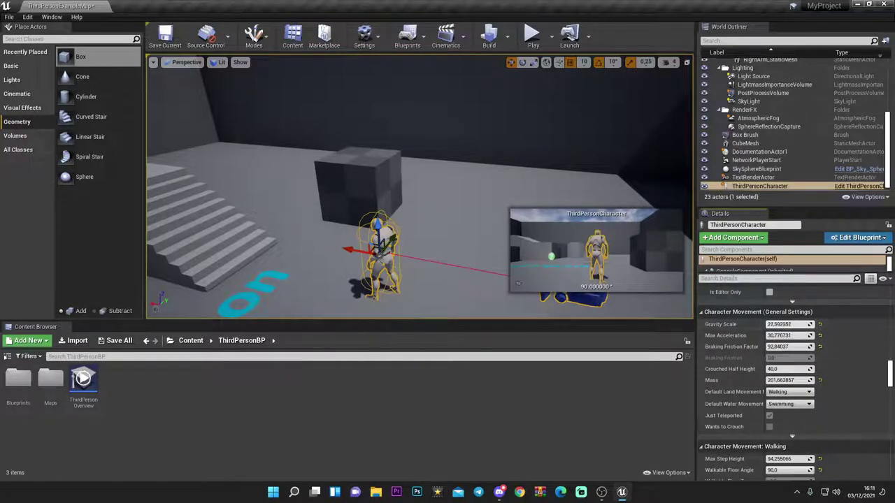
{"action": "left_click_drag", "start_coordinate": [787, 325], "coordinate": [798, 325]}
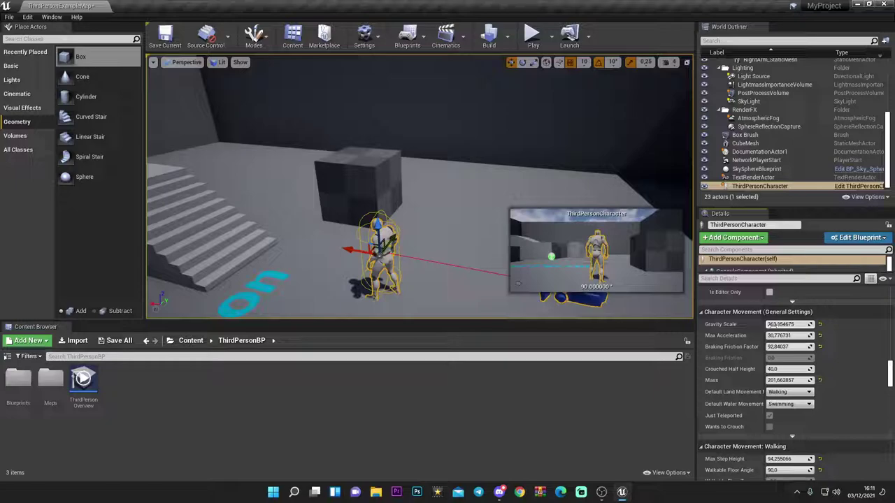
Play-test the character's movement near the box with the increased gravity.
{"action": "left_click", "coordinate": [533, 35]}
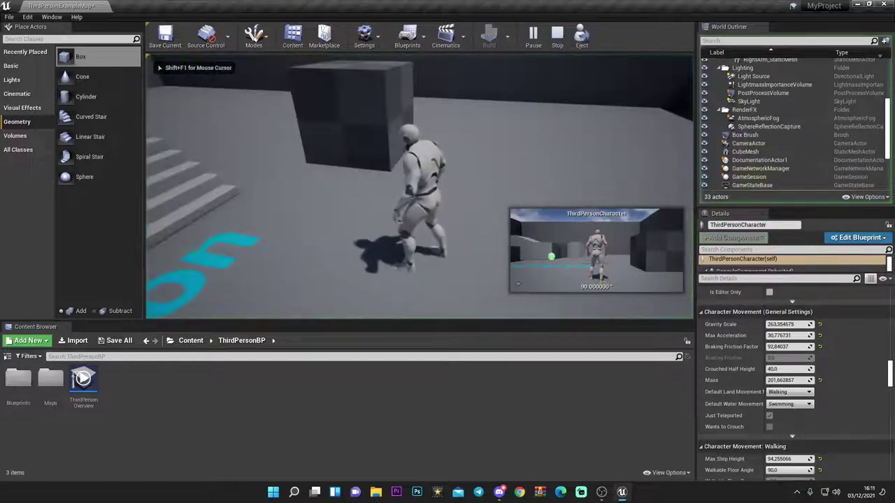
{"action": "key", "text": "w"}
{"action": "key", "text": "s"}
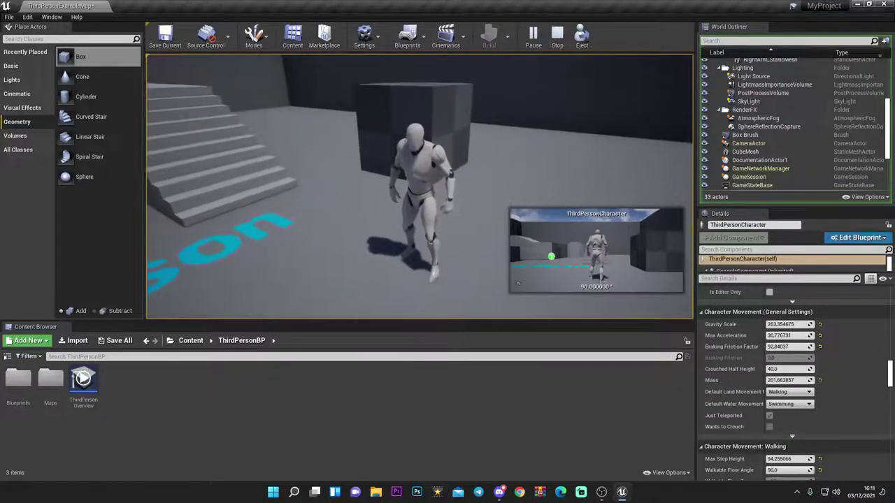
Set ThirdPersonCharacter's Gravity Scale to -26,459766 and play-test the level with the negative gravity.
{"action": "key", "text": "Escape"}
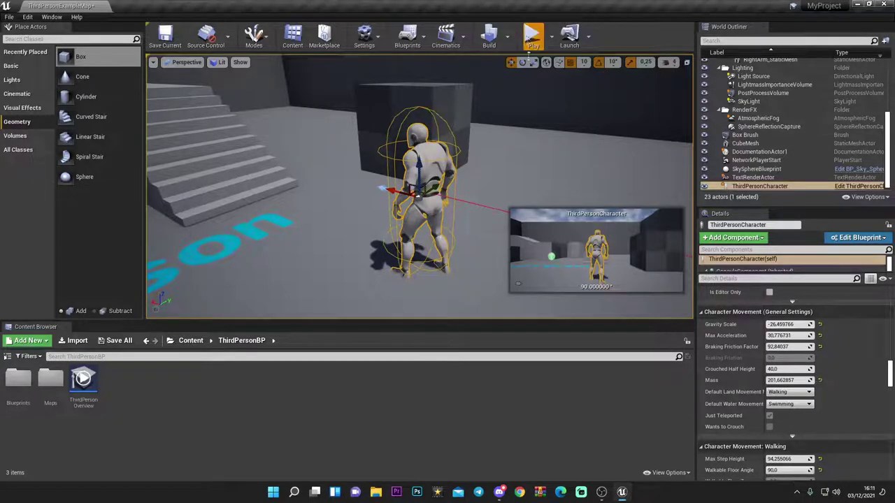
{"action": "left_click", "coordinate": [532, 39]}
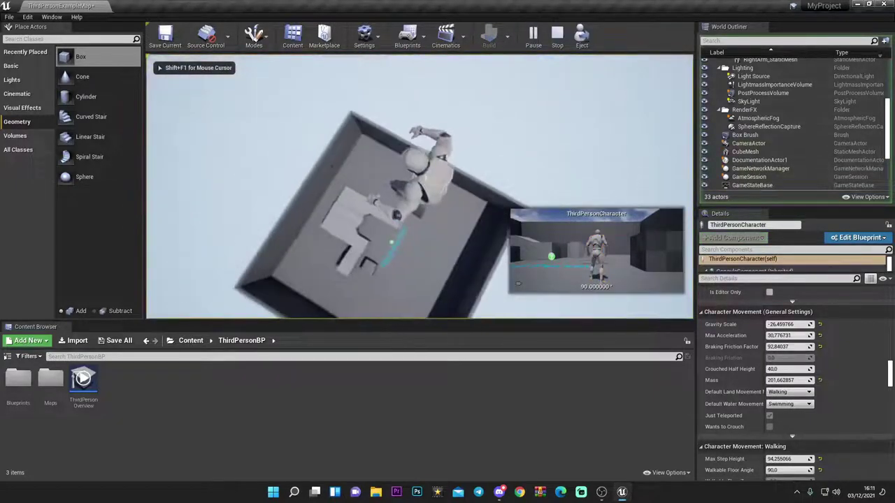
{"action": "key", "text": "Escape"}
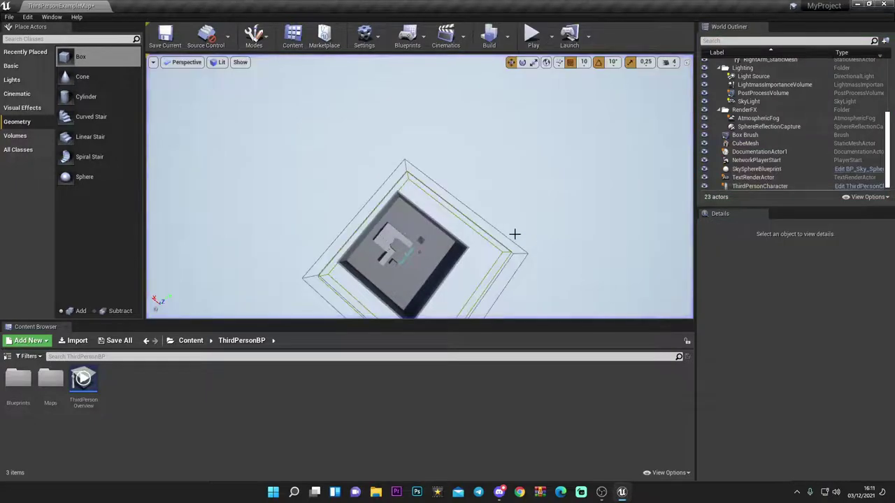
Select ThirdPersonCharacter beside the placed box in the level and set its Gravity Scale to 1,38948.
{"action": "left_click", "coordinate": [458, 253]}
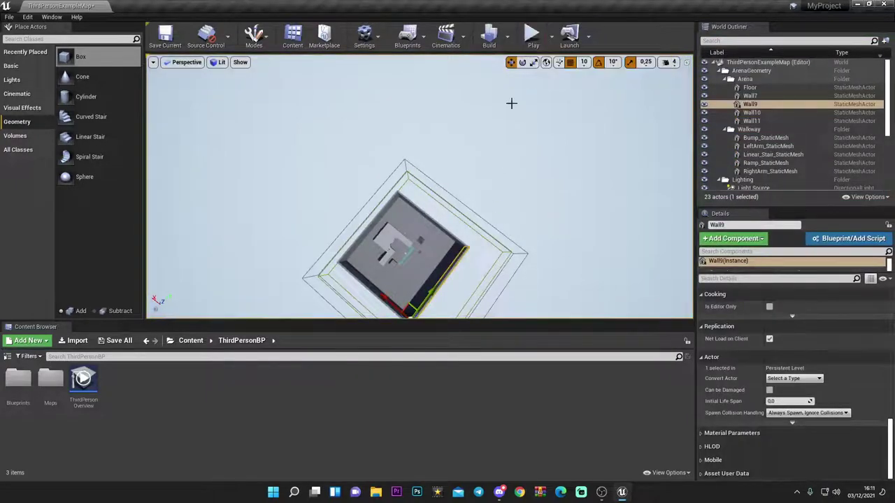
{"action": "key", "text": "w"}
{"action": "right_click_drag", "start_coordinate": [519, 80], "coordinate": [519, 104]}
{"action": "key", "text": "w"}
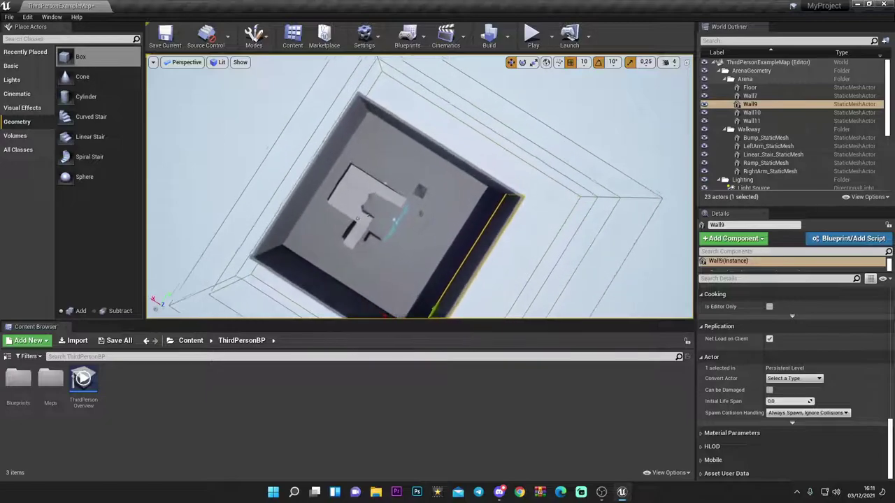
{"action": "right_click_drag", "start_coordinate": [502, 242], "coordinate": [392, 217]}
{"action": "key", "text": "w"}
{"action": "right_click_drag", "start_coordinate": [472, 240], "coordinate": [594, 239]}
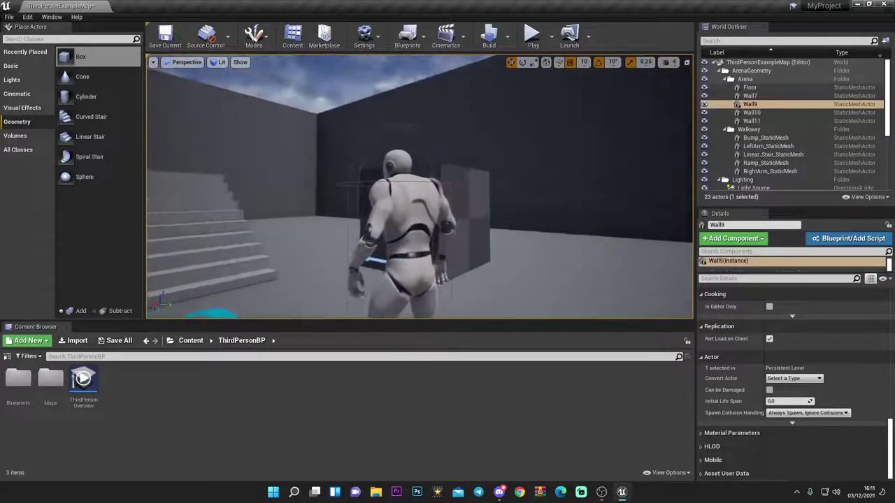
{"action": "key", "text": "s"}
{"action": "left_click", "coordinate": [465, 216]}
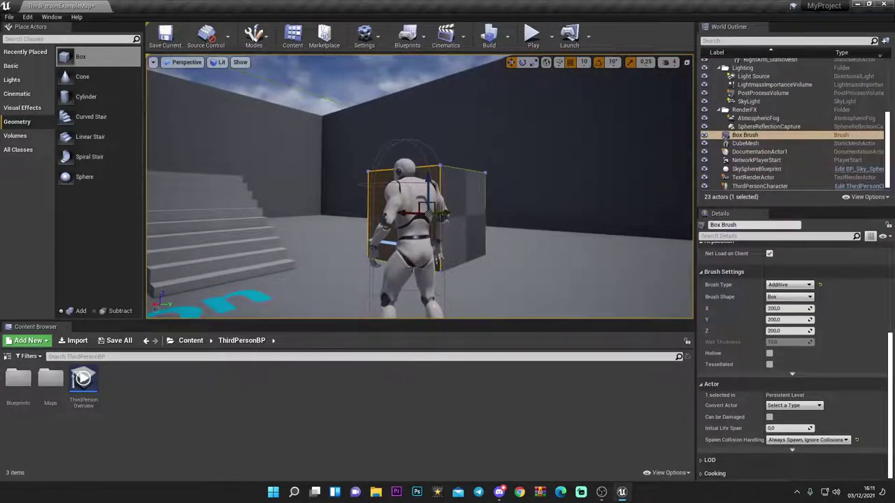
{"action": "left_click", "coordinate": [411, 268]}
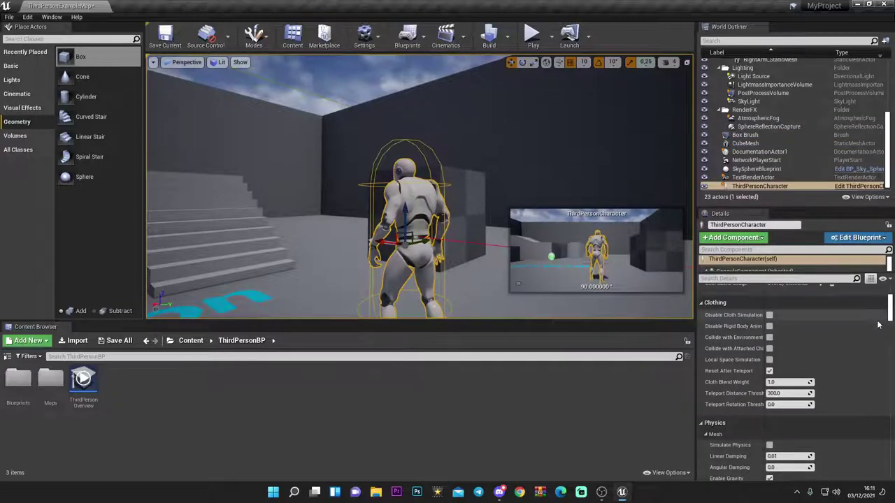
Play-test walking along the raised walkway and jumping onto and around the placed box.
{"action": "key", "text": "alt+p"}
{"action": "key", "text": "w"}
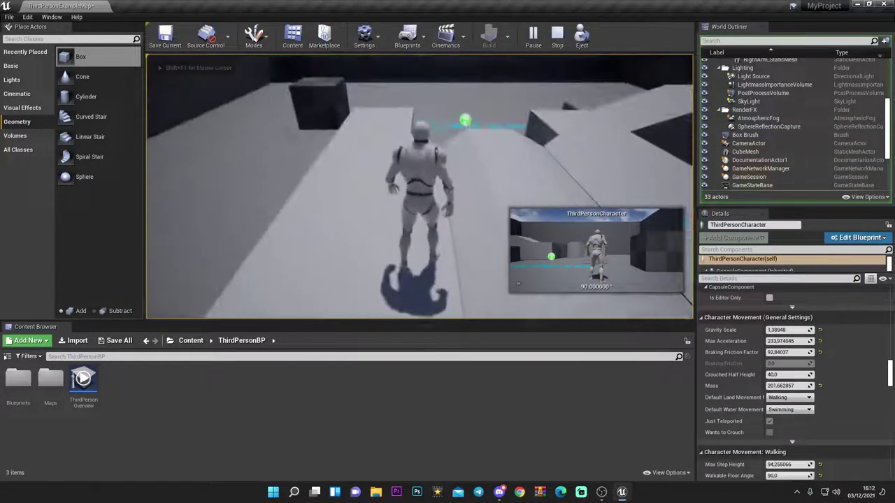
{"action": "key", "text": "w"}
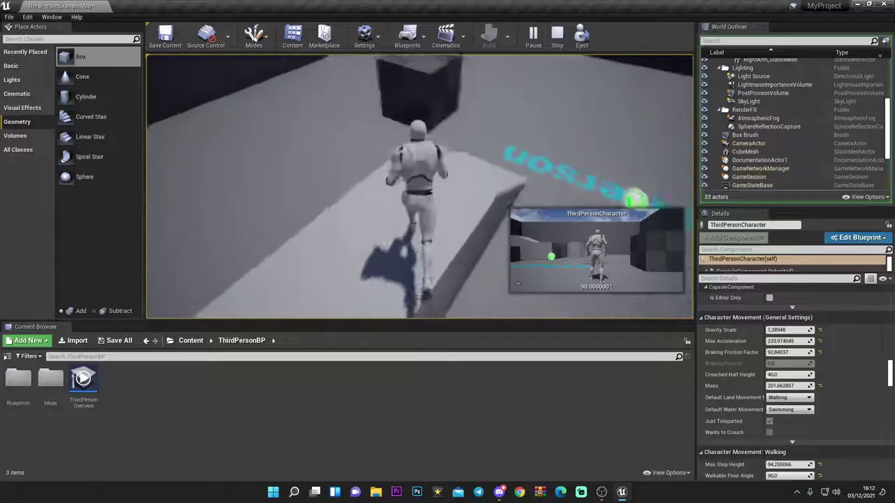
{"action": "key", "text": "w"}
{"action": "key", "text": "space"}
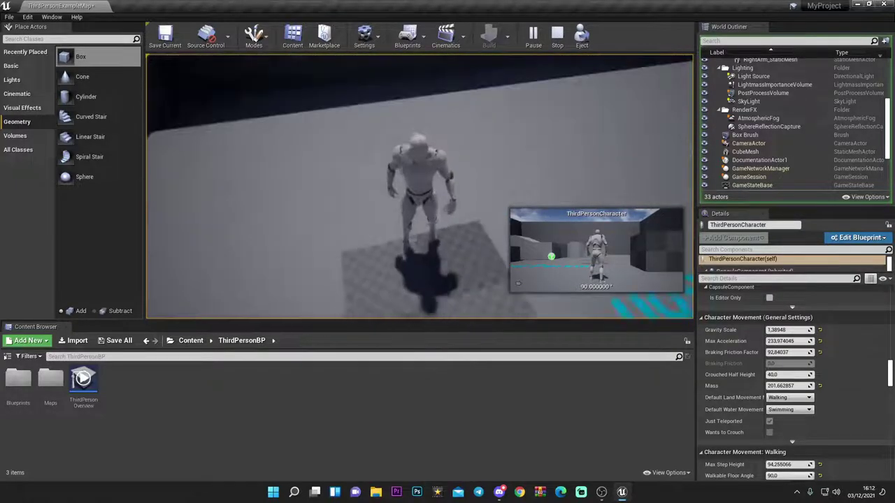
{"action": "key", "text": "w"}
{"action": "key", "text": "space"}
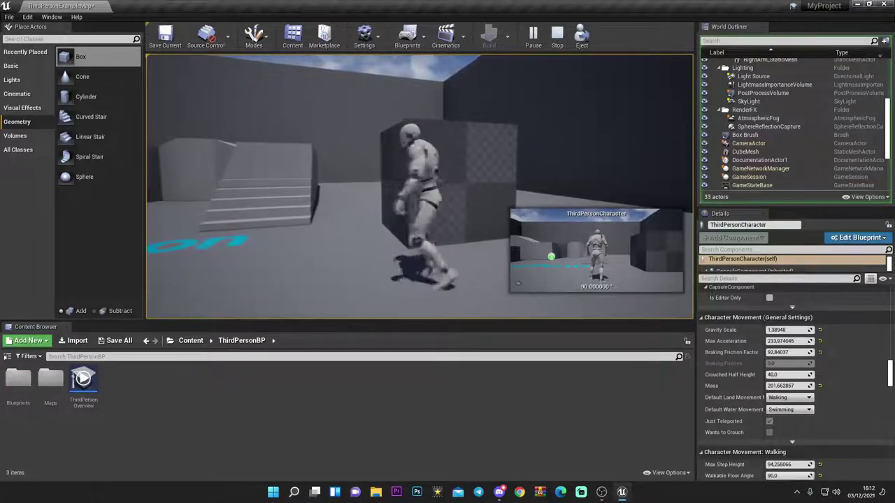
{"action": "key", "text": "w"}
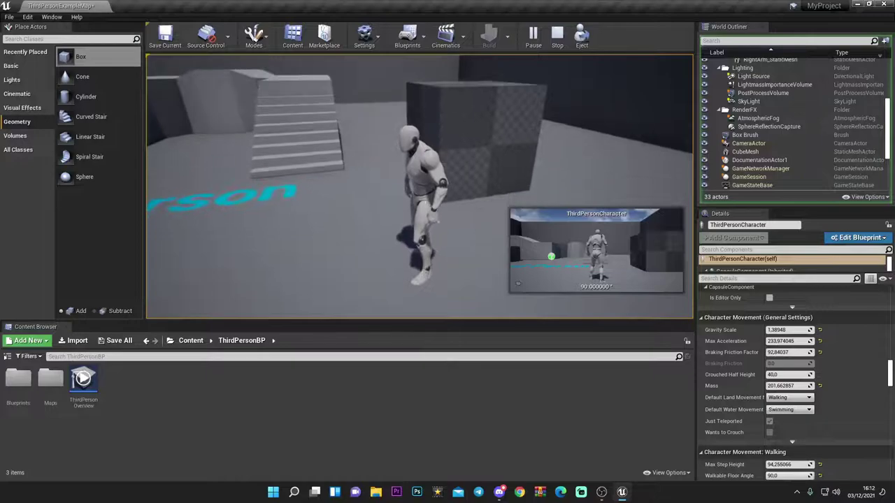
{"action": "key", "text": "space"}
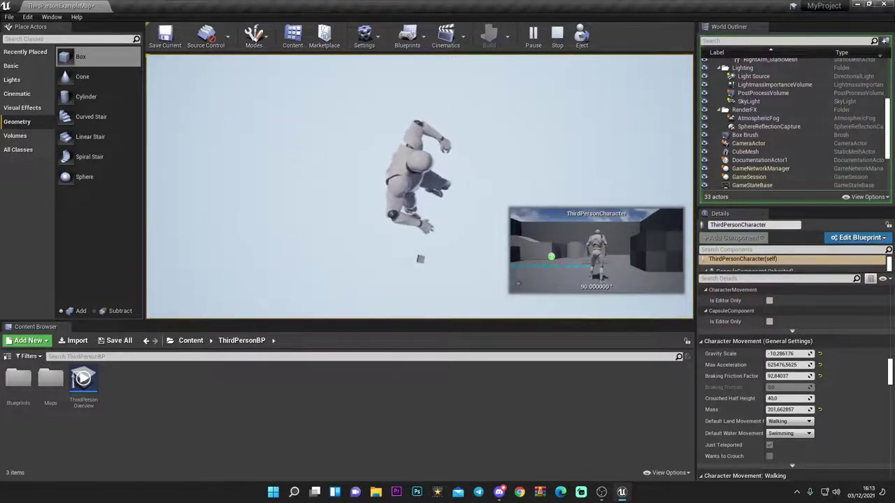
Set ThirdPersonCharacter's Gravity Scale to -4,298072 and play-test a jump.
{"action": "key", "text": "Escape"}
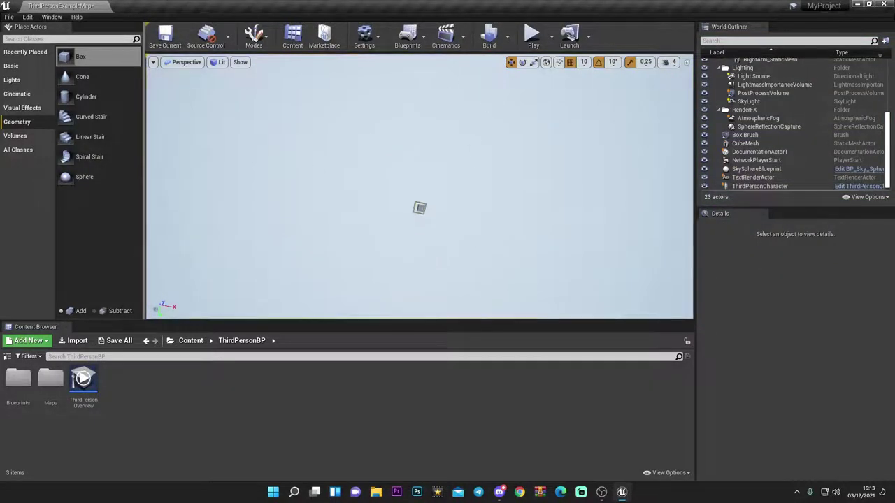
{"action": "left_click", "coordinate": [533, 34]}
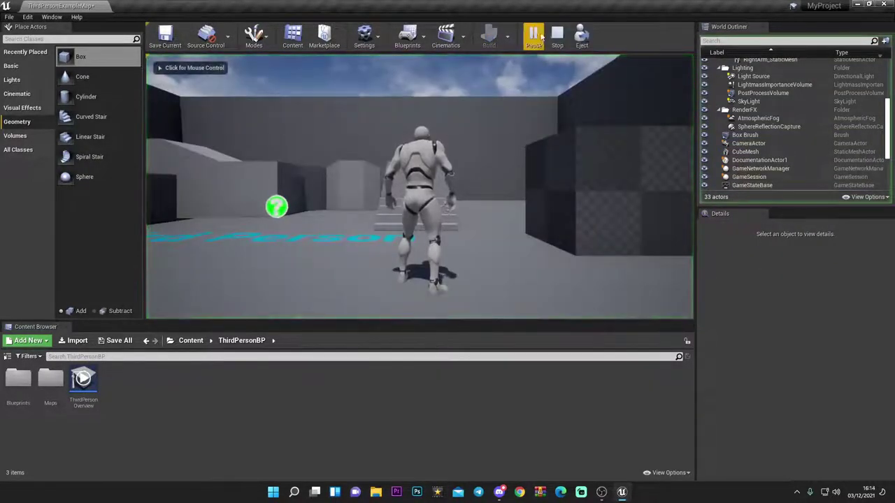
{"action": "left_click", "coordinate": [558, 35]}
{"action": "left_click", "coordinate": [429, 190]}
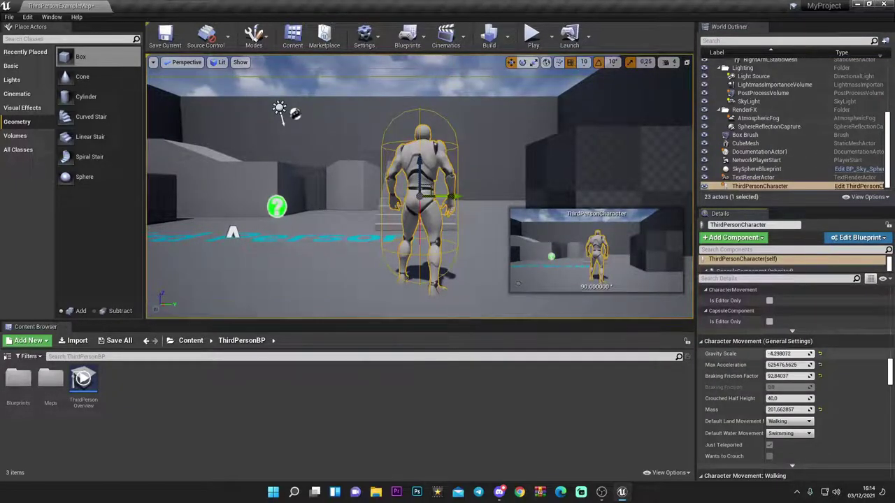
{"action": "left_click", "coordinate": [533, 35]}
{"action": "key", "text": "space"}
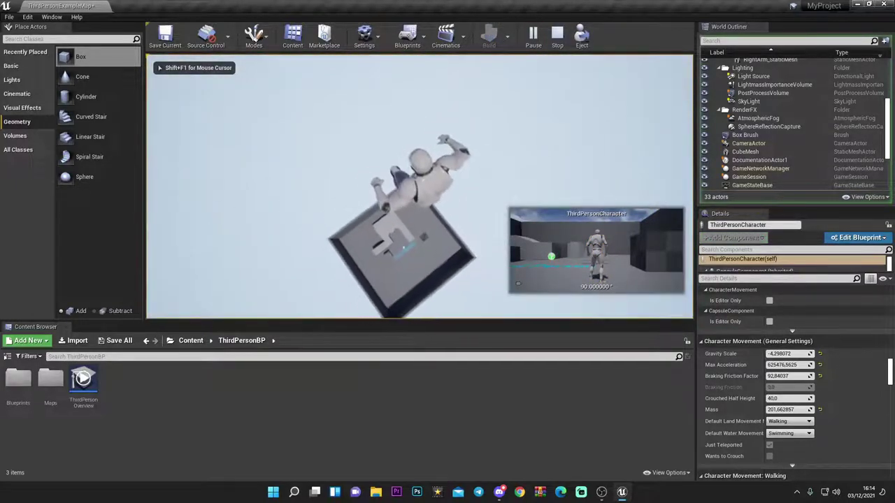
{"action": "key", "text": "Escape"}
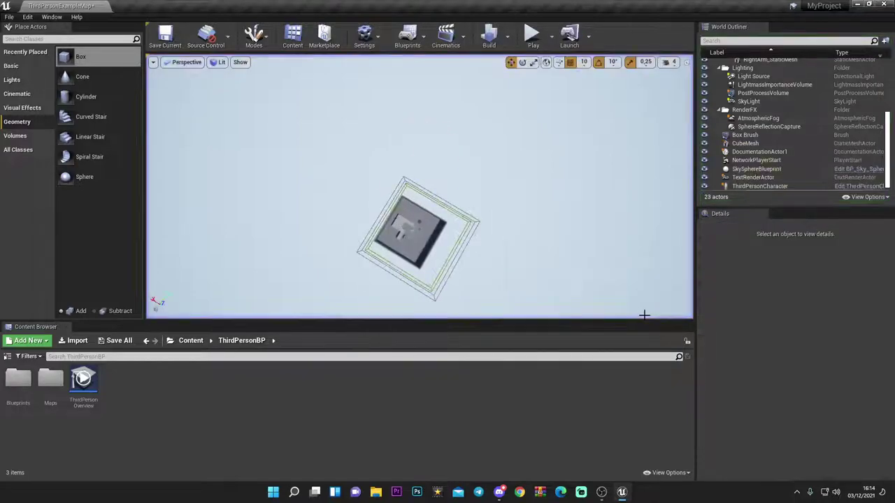
Set ThirdPersonCharacter's Gravity Scale to -0,746439 and play-test walking and jumping.
{"action": "left_click", "coordinate": [528, 42]}
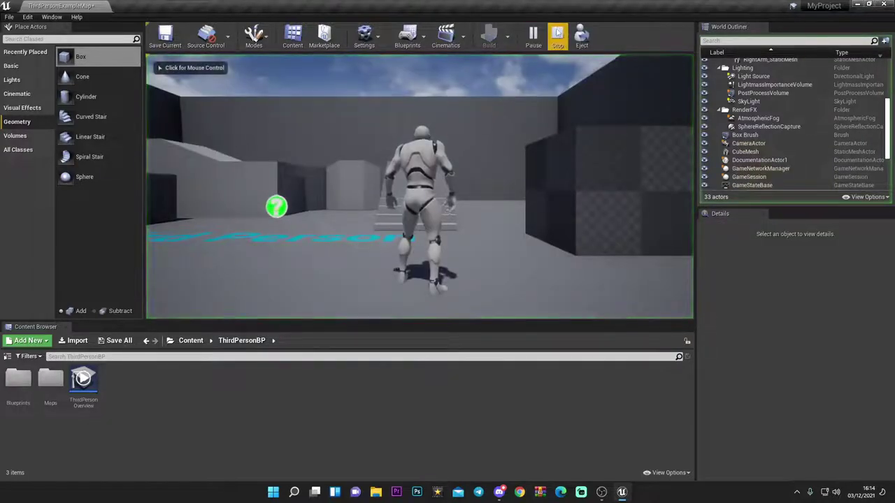
{"action": "left_click", "coordinate": [558, 38]}
{"action": "left_click", "coordinate": [431, 190]}
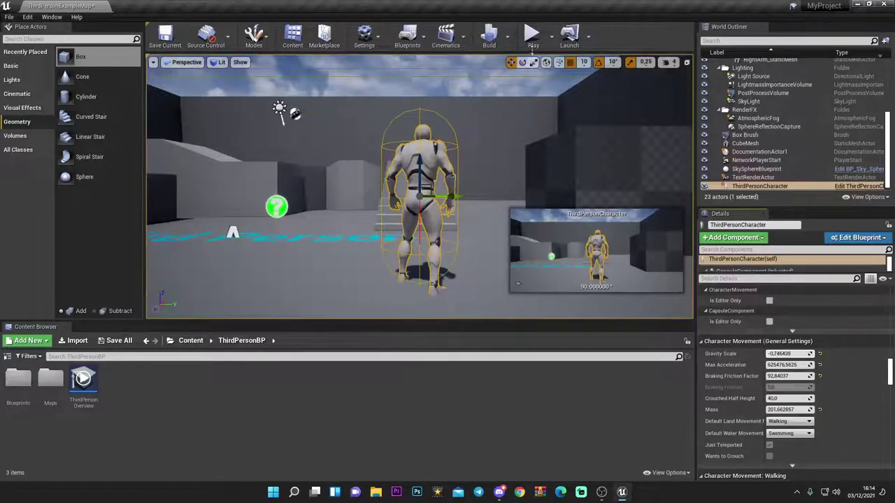
{"action": "left_click", "coordinate": [530, 37]}
{"action": "left_click", "coordinate": [521, 97]}
{"action": "key", "text": "w"}
{"action": "key", "text": "space"}
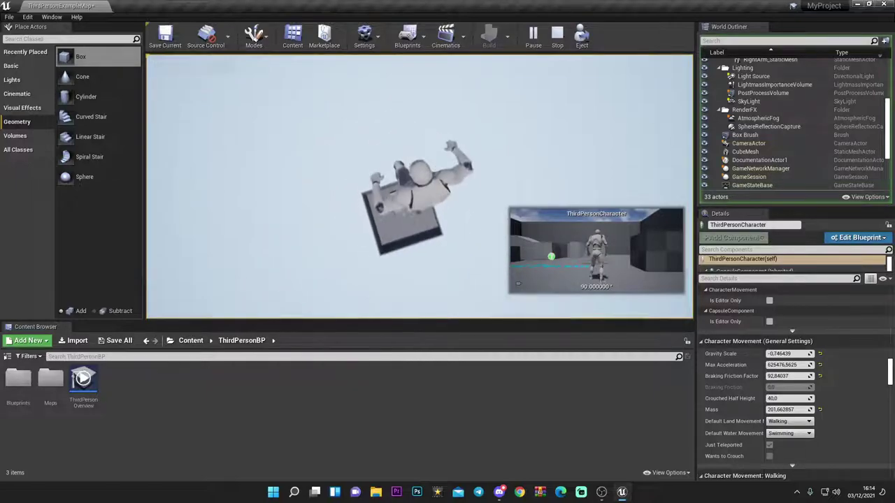
{"action": "key", "text": "Escape"}
Set ThirdPersonCharacter's Gravity Scale to 2,230306 and play-test the character's movement.
{"action": "left_click", "coordinate": [534, 35]}
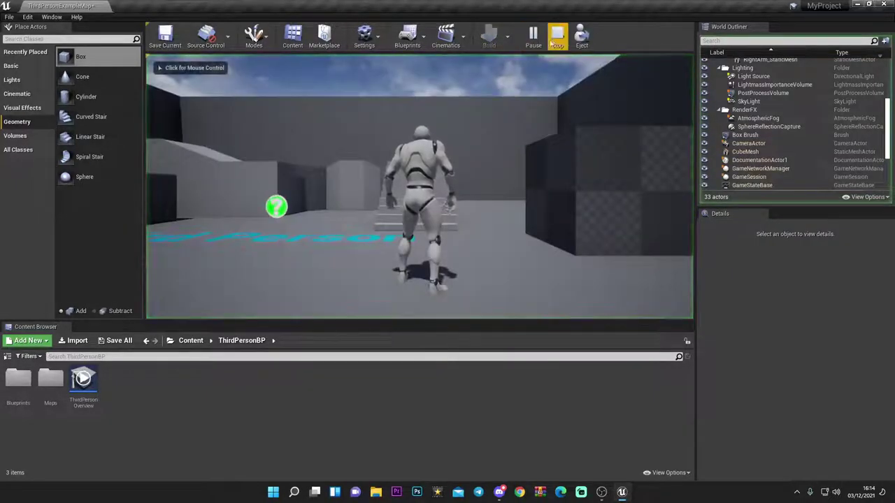
{"action": "left_click", "coordinate": [558, 34]}
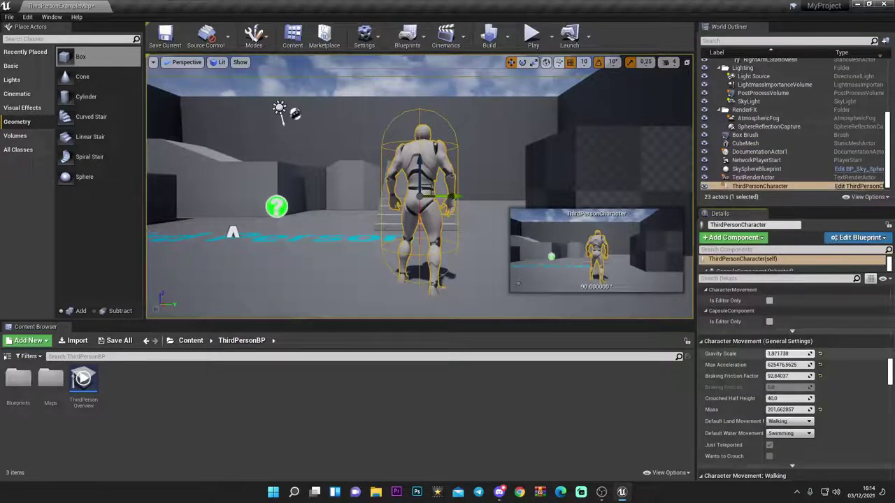
{"action": "left_click", "coordinate": [531, 49]}
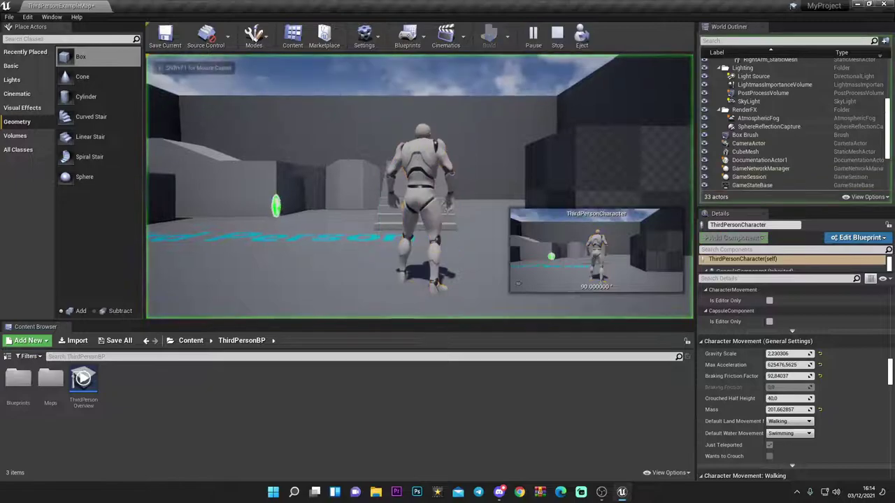
{"action": "key", "text": "w"}
{"action": "key", "text": "Escape"}
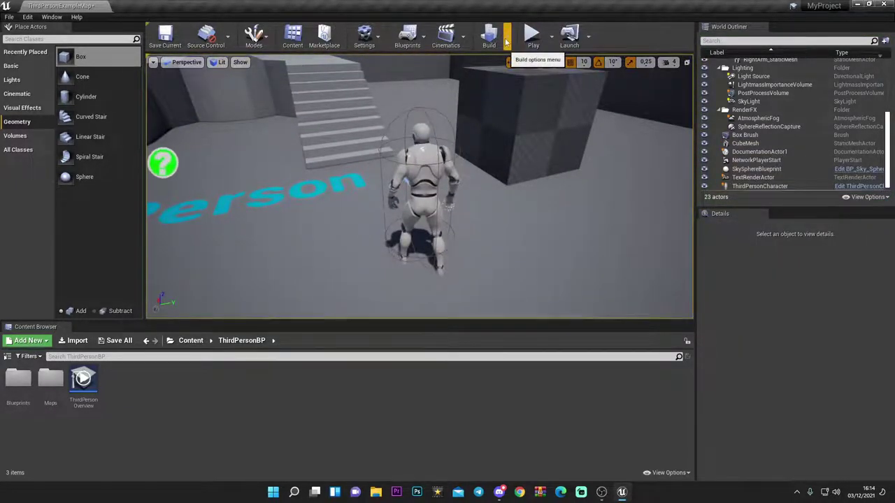
Set ThirdPersonCharacter's Gravity Scale to 0,426878 and play-test running past the stairs and jumping onto the box.
{"action": "left_click", "coordinate": [428, 186]}
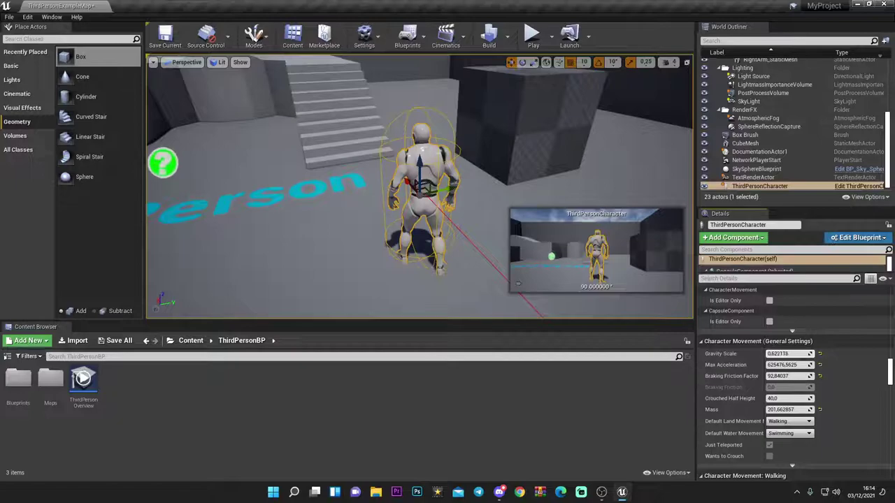
{"action": "left_click", "coordinate": [533, 35]}
{"action": "key", "text": "w"}
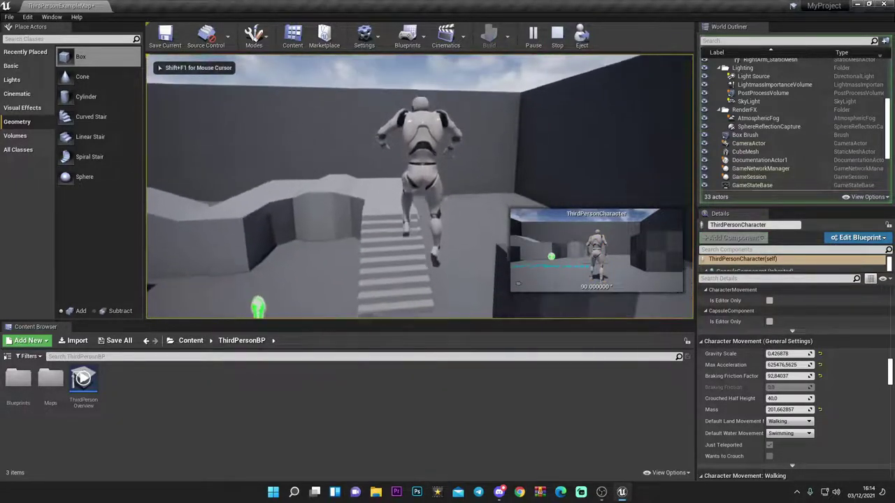
{"action": "key", "text": "w"}
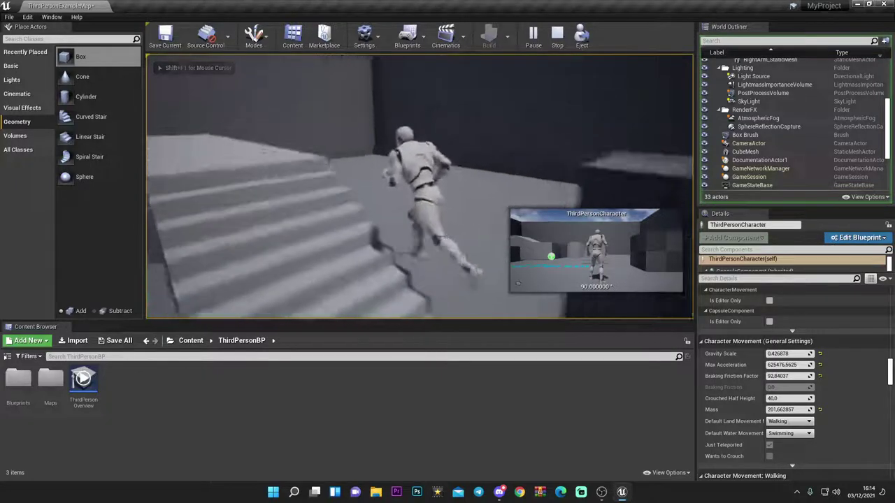
{"action": "key", "text": "space"}
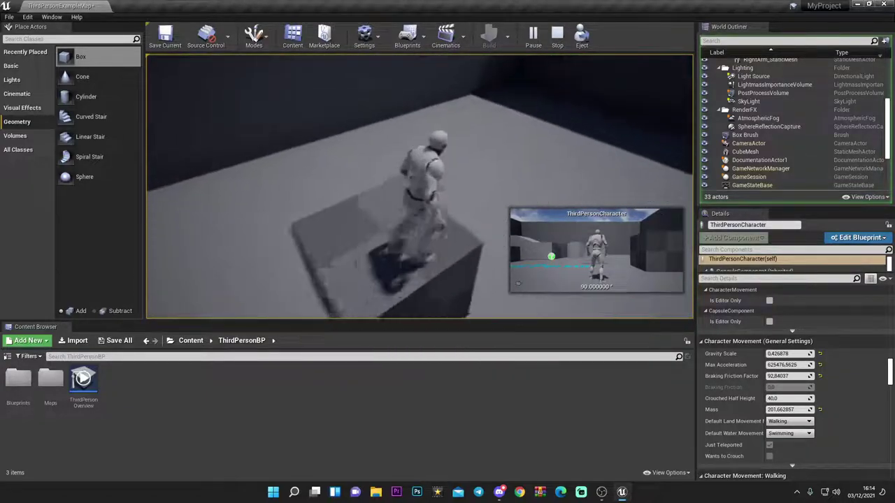
Test the low gravity by jumping repeatedly from the box and moving across to the raised walkway.
{"action": "key", "text": "space"}
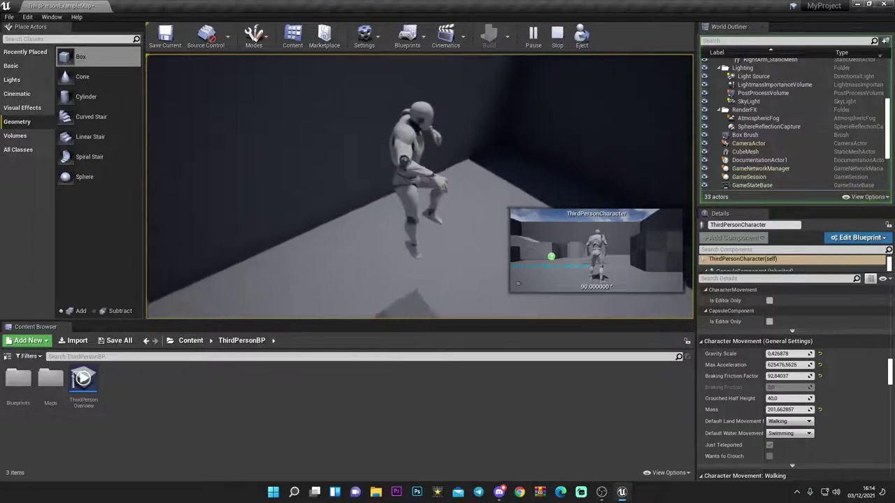
{"action": "key", "text": "space"}
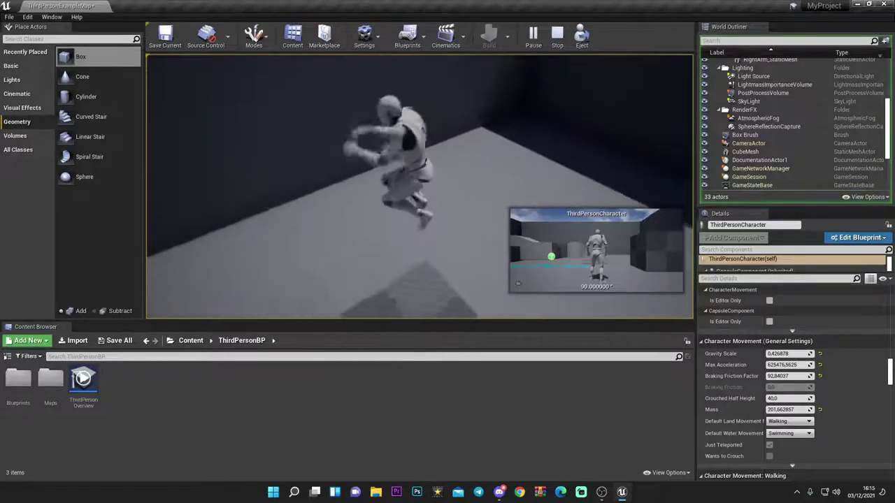
{"action": "key", "text": "space"}
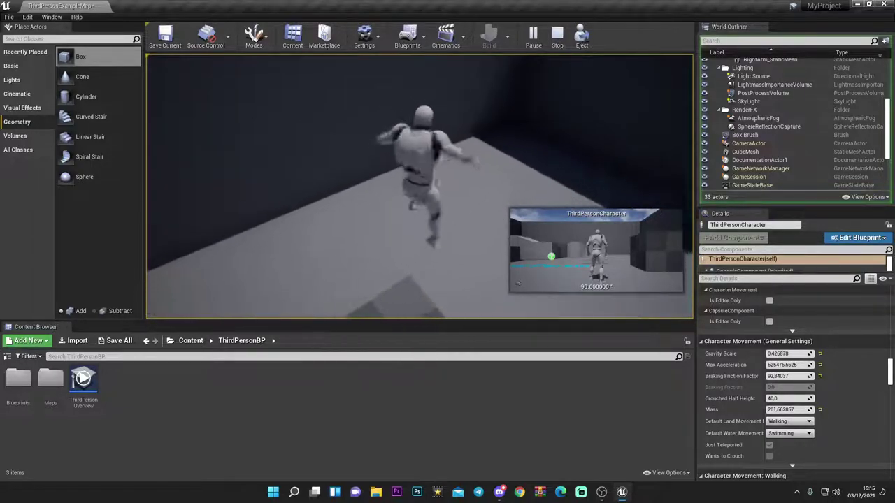
{"action": "key", "text": "space"}
{"action": "key", "text": "s"}
{"action": "key", "text": "w"}
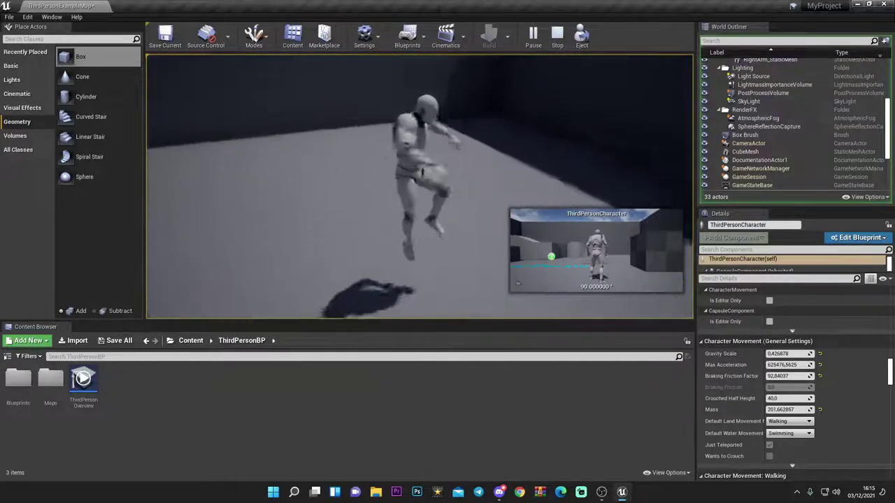
{"action": "key", "text": "space"}
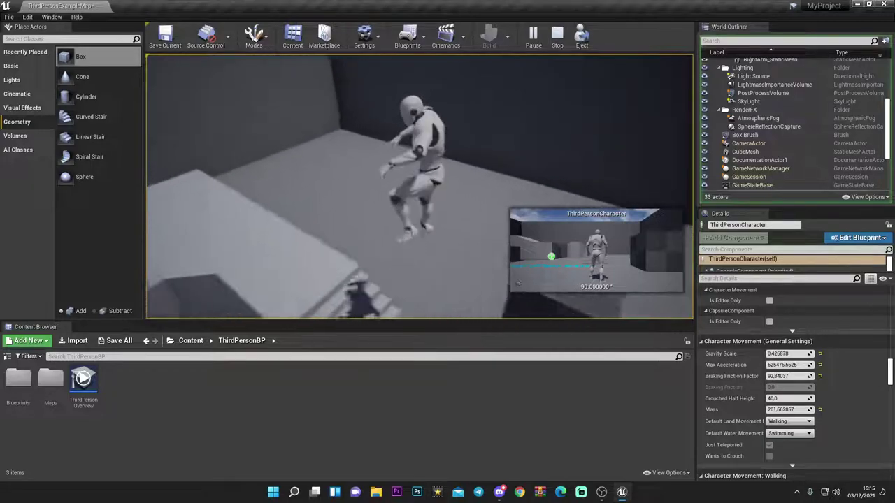
{"action": "key", "text": "s"}
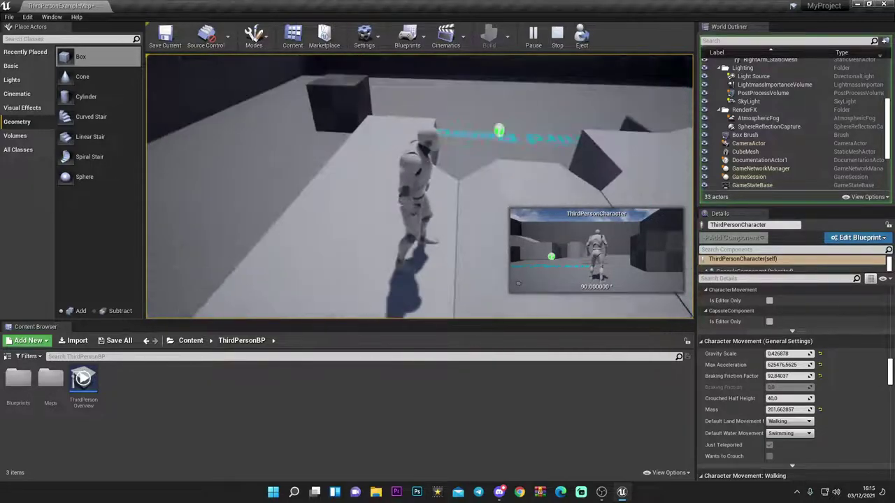
Set ThirdPersonCharacter's Gravity Scale to -7,800354 and play-test walking and jumping.
{"action": "key", "text": "w"}
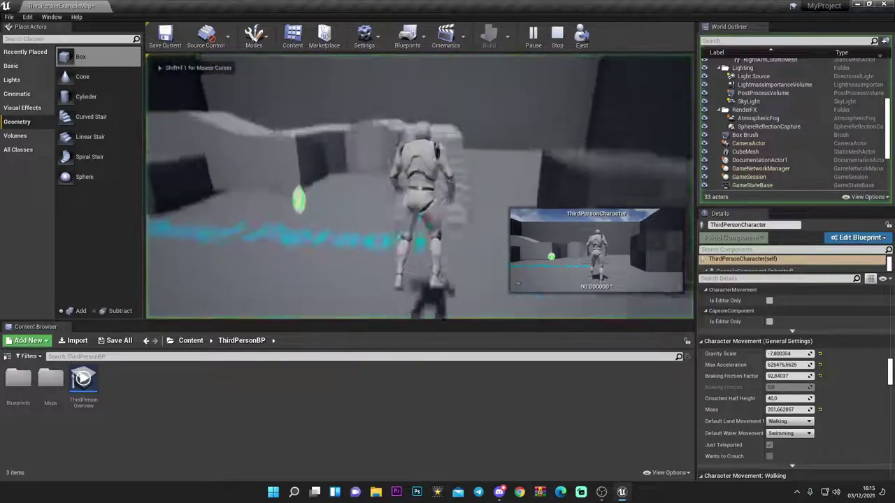
{"action": "key", "text": "space"}
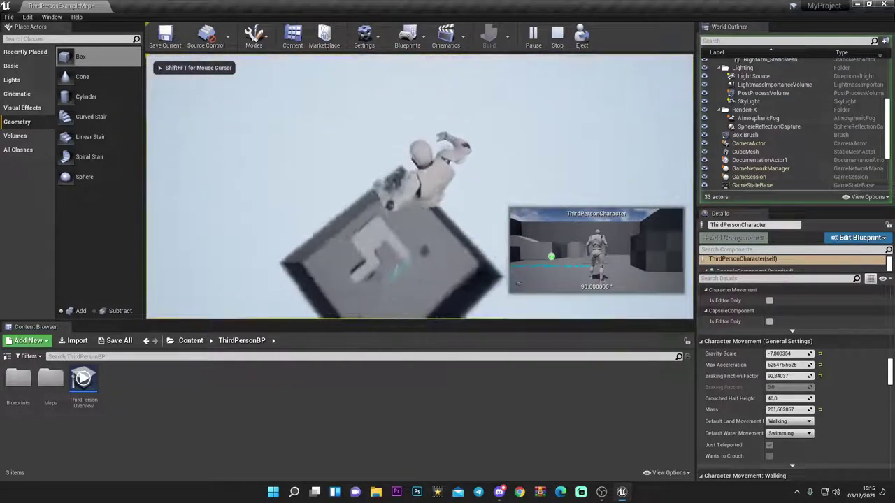